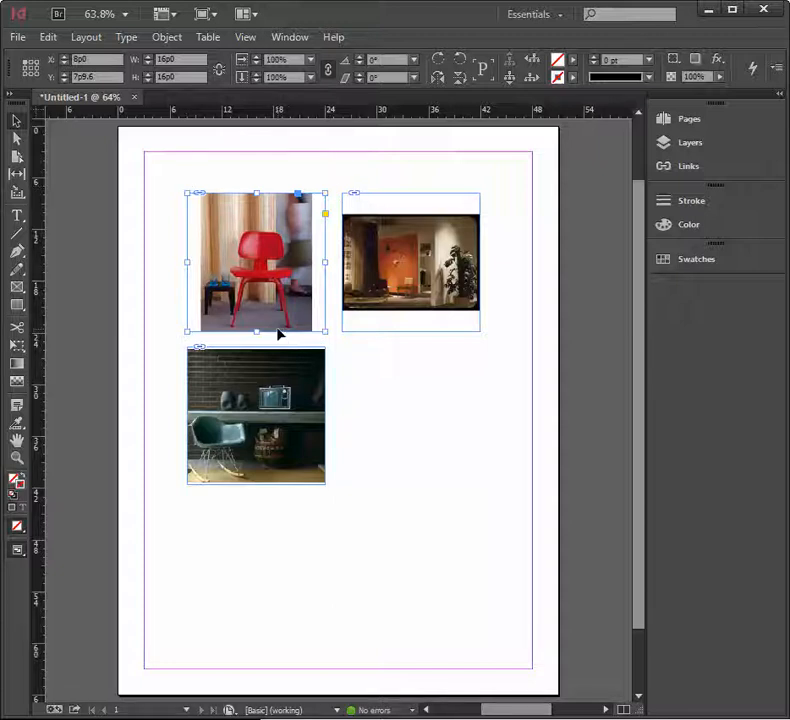
Step: Turn on Overprint Preview and toggle the Preview screen mode on and off to view the page without frame edges
click(163, 229)
click(284, 36)
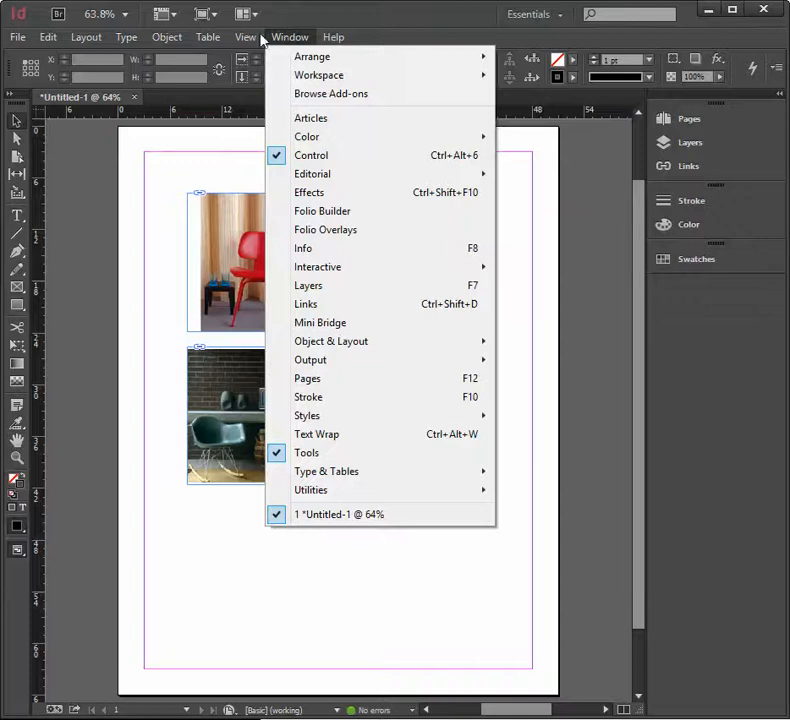
mouse_move(236, 36)
click(242, 59)
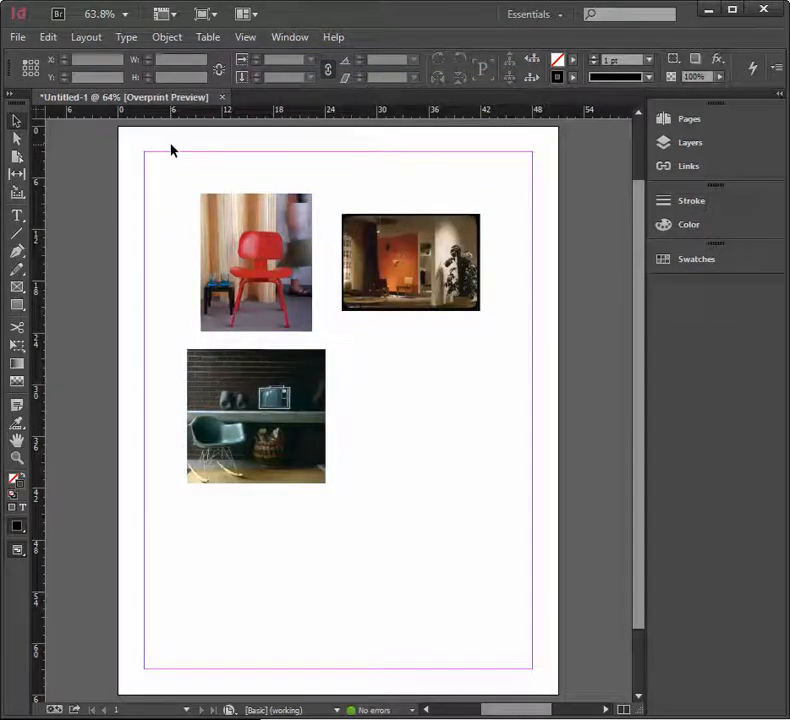
key(w)
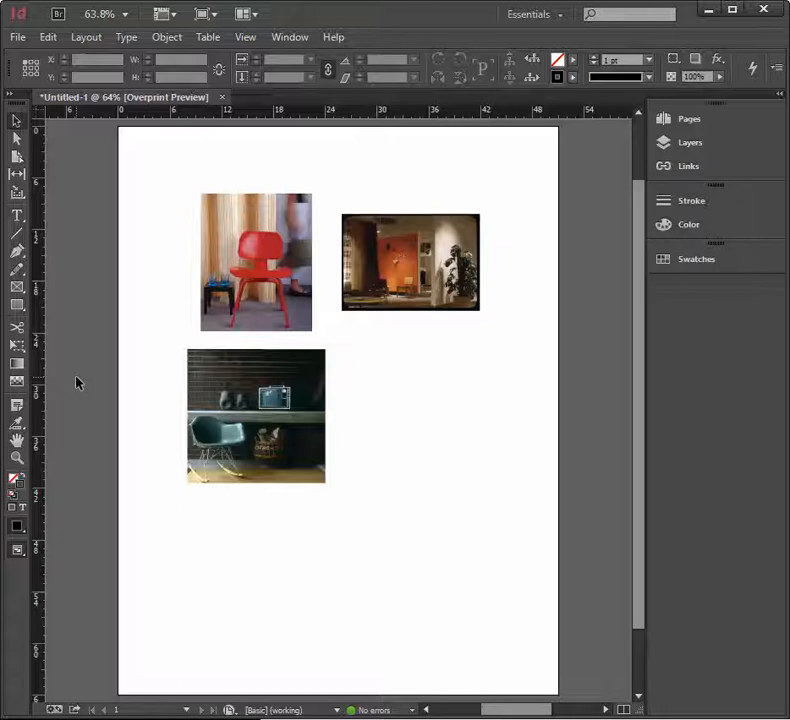
key(w)
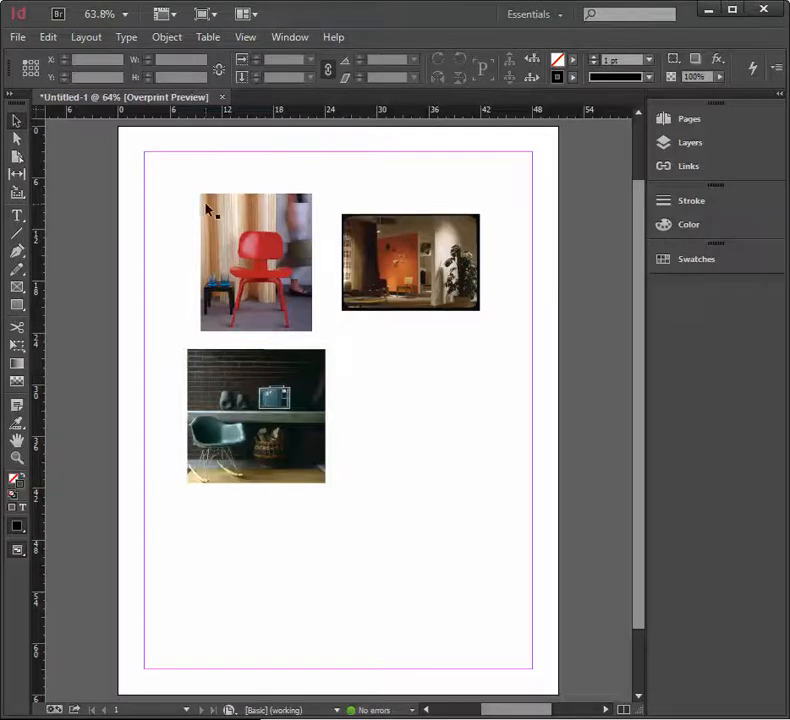
Step: Turn off Overprint Preview to show the frame edges again and leave nothing selected
click(245, 37)
click(264, 60)
click(251, 260)
click(160, 231)
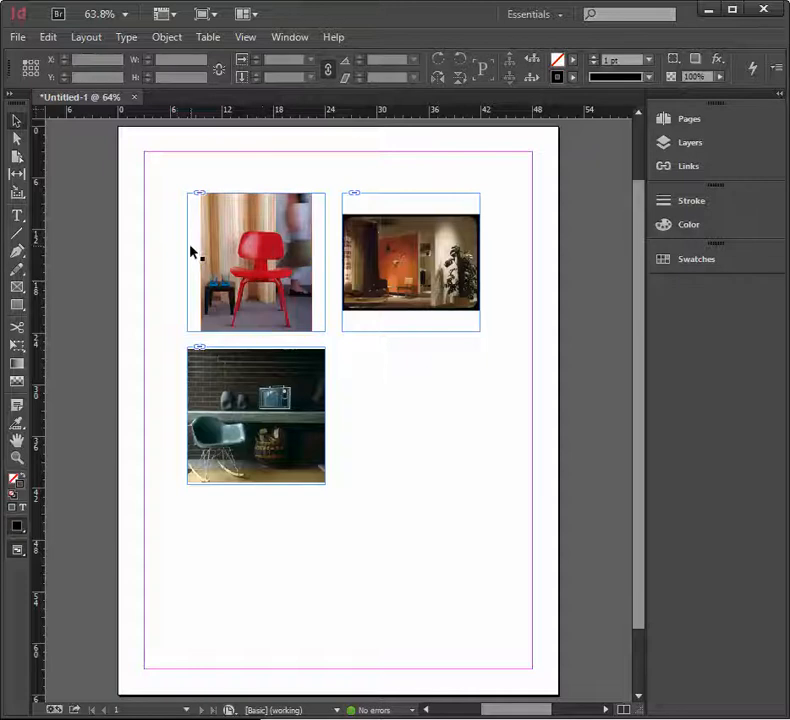
Step: Compare selecting the red chair picture's frame with selecting the image content inside it
click(190, 245)
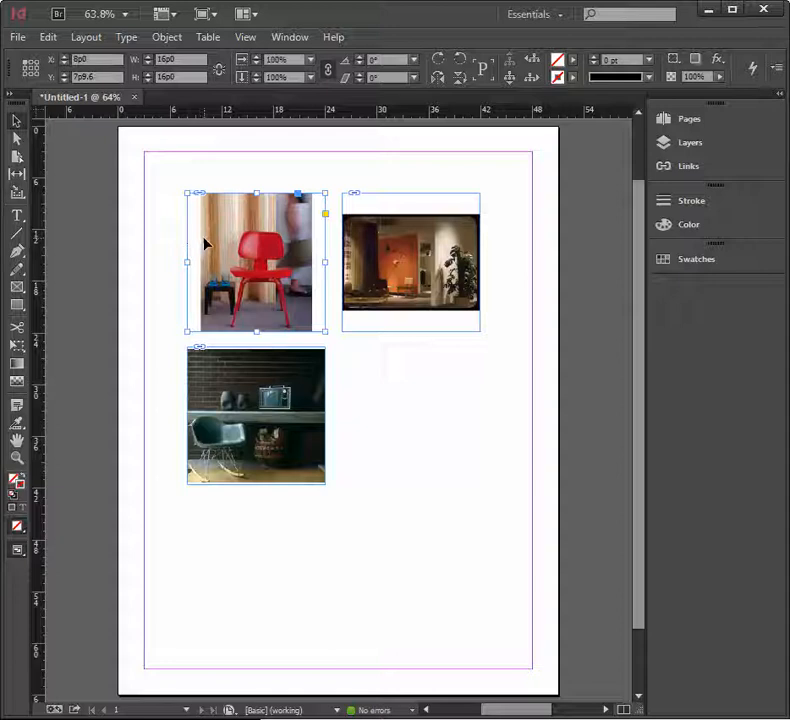
click(265, 262)
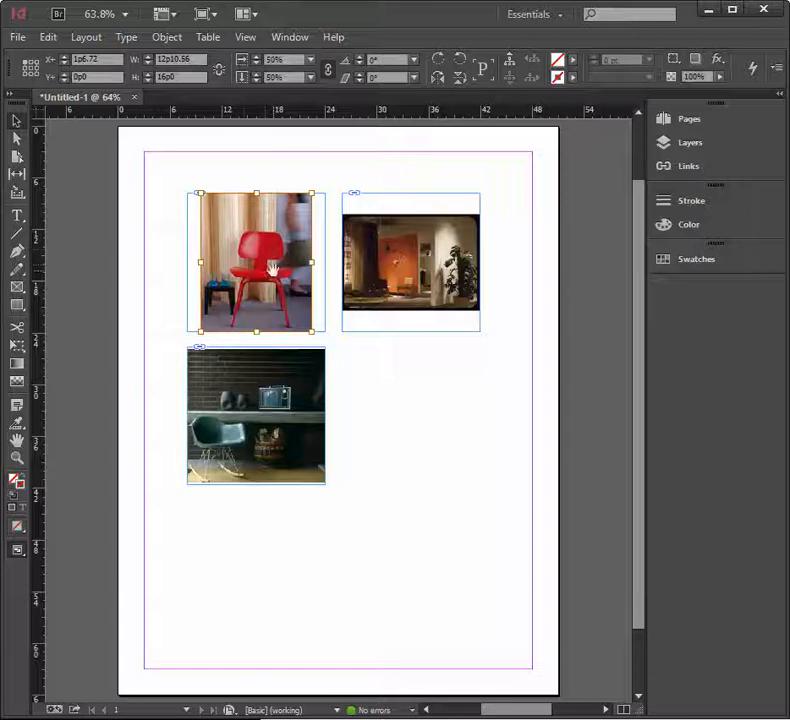
click(199, 193)
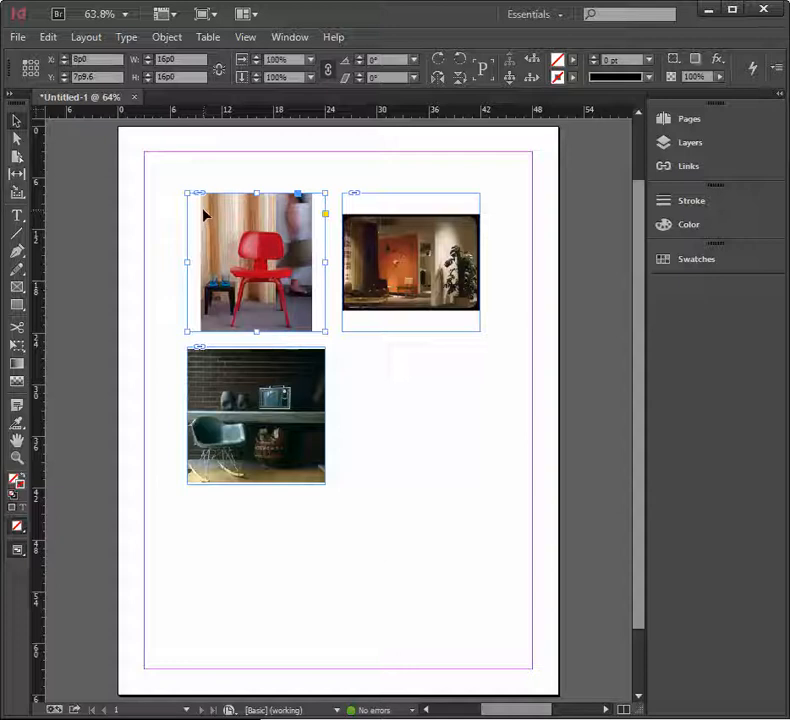
click(179, 230)
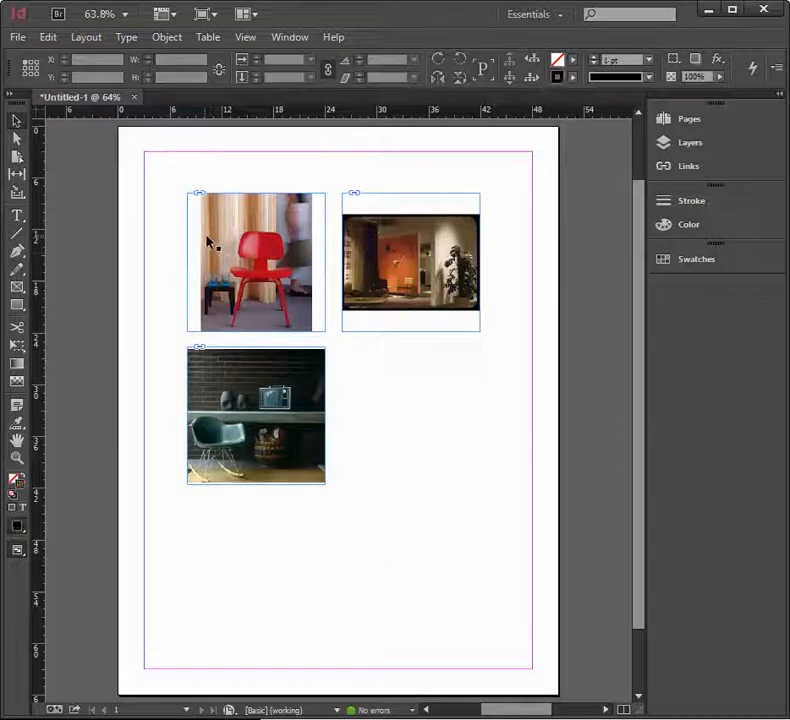
click(259, 254)
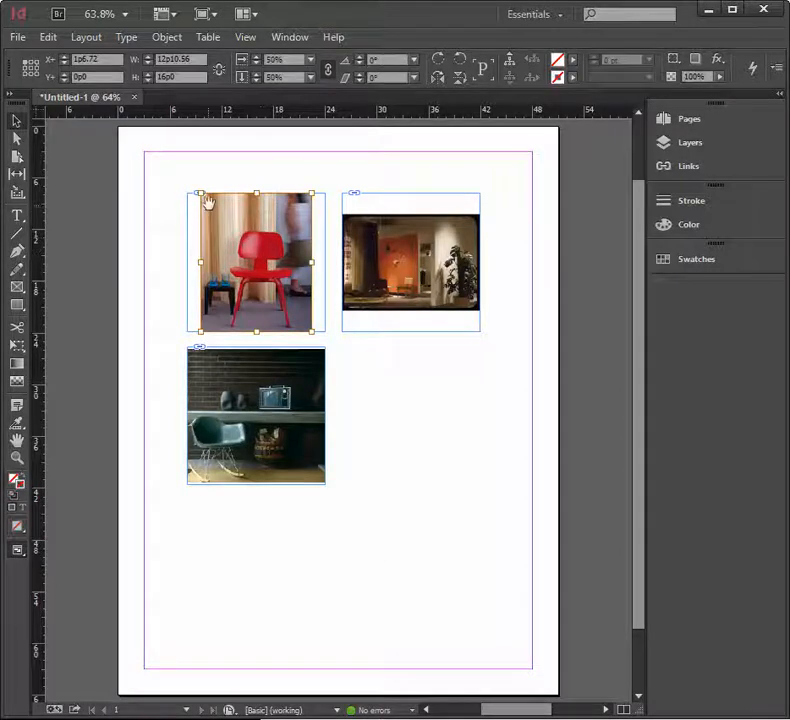
key(Escape)
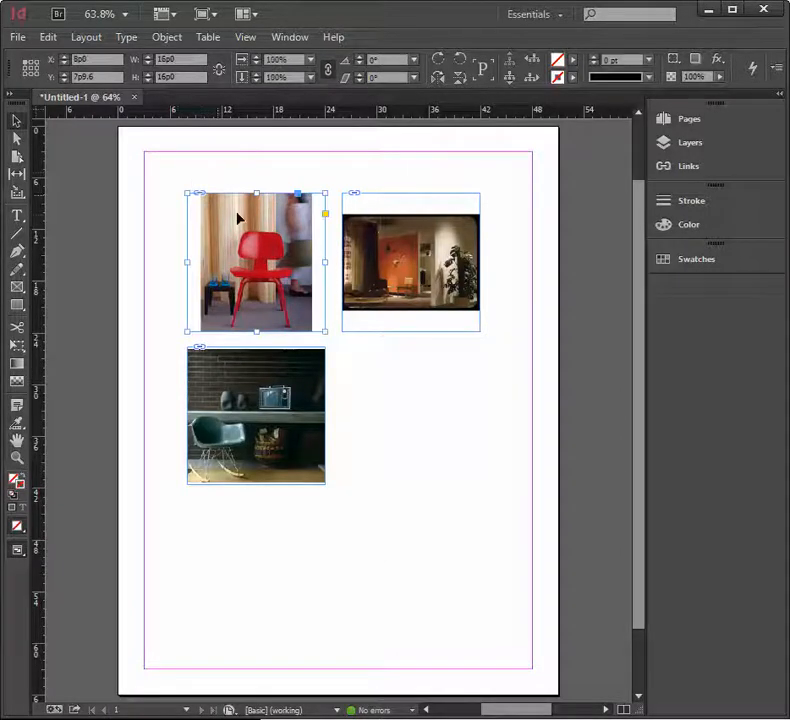
click(141, 247)
click(201, 195)
key(Escape)
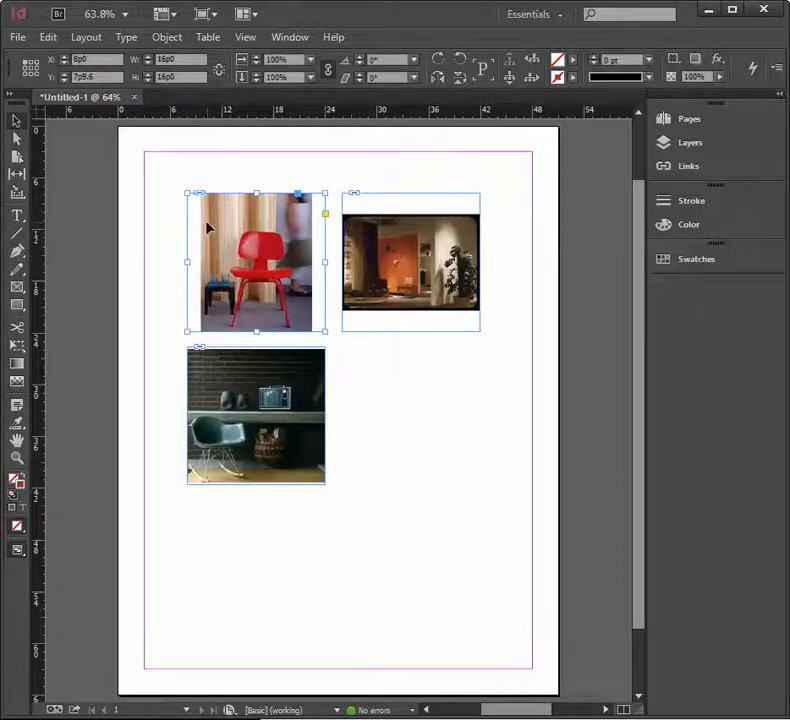
click(162, 247)
click(261, 270)
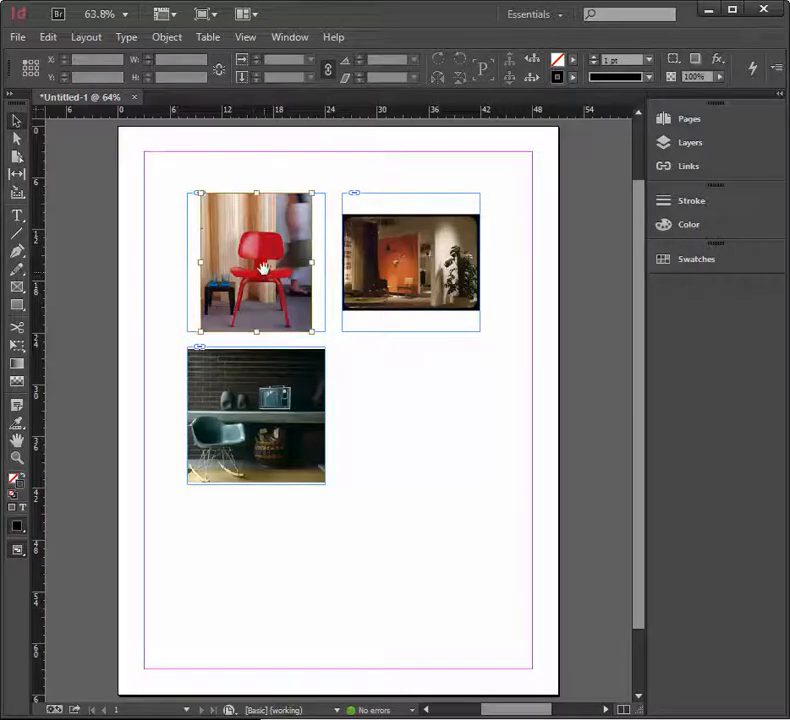
click(199, 191)
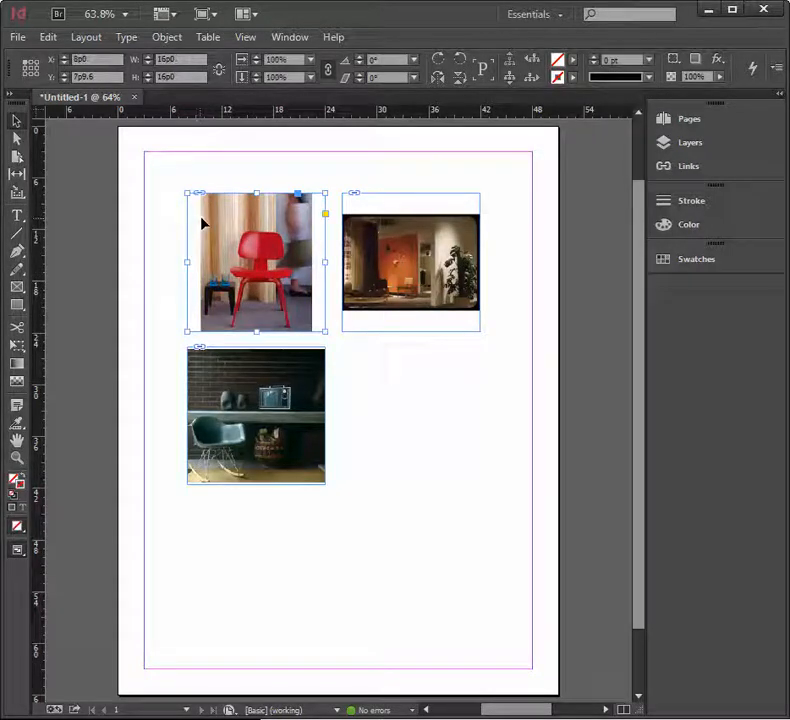
Step: Enlarge the red chair image proportionally inside its frame to about 68.6% so it covers the frame
click(250, 252)
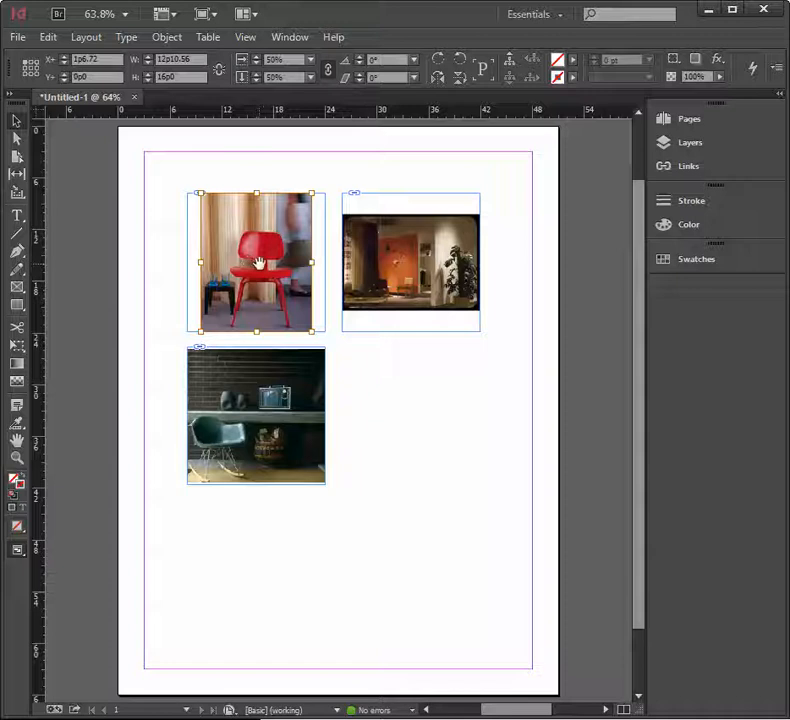
click(197, 191)
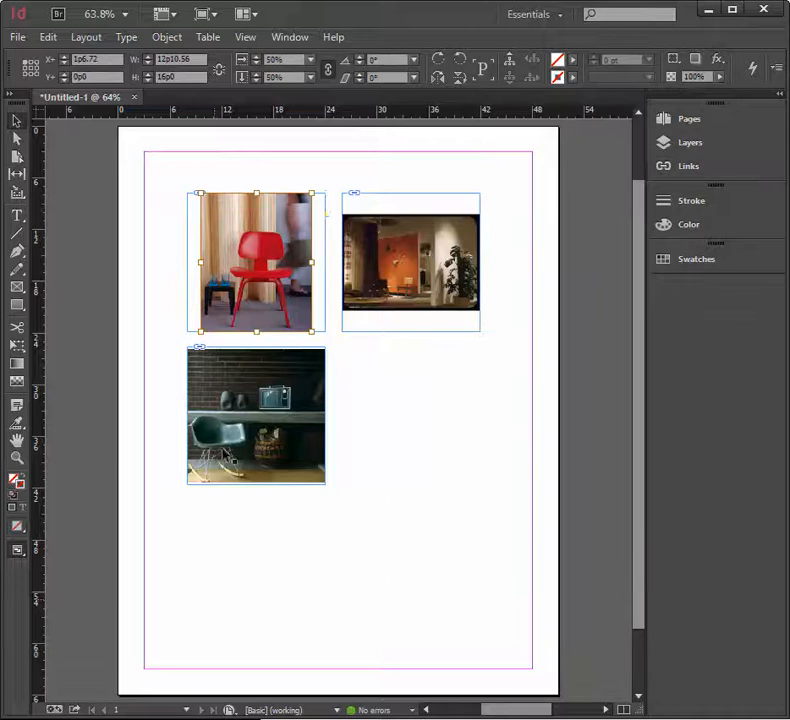
drag(312, 190, 342, 162)
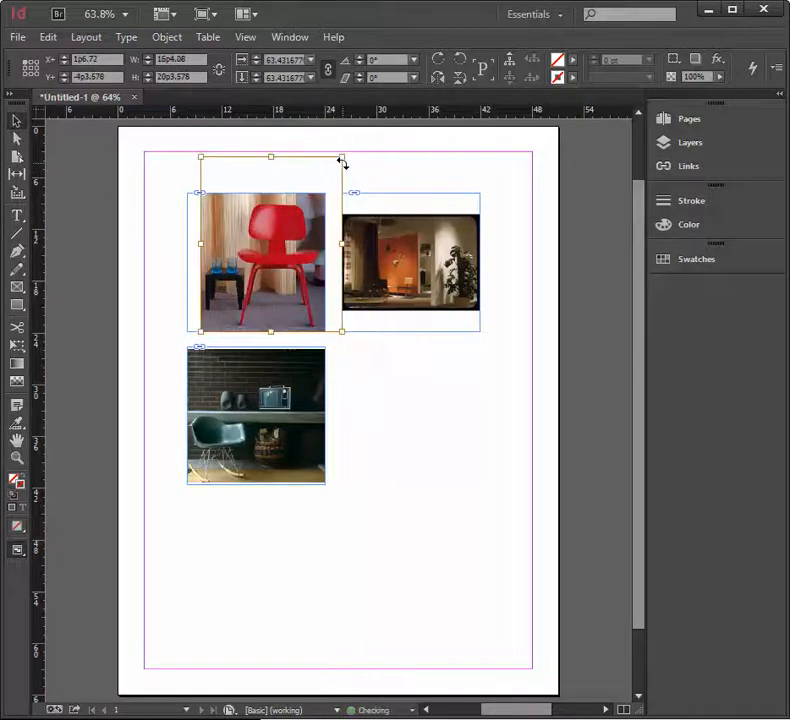
drag(275, 247, 261, 248)
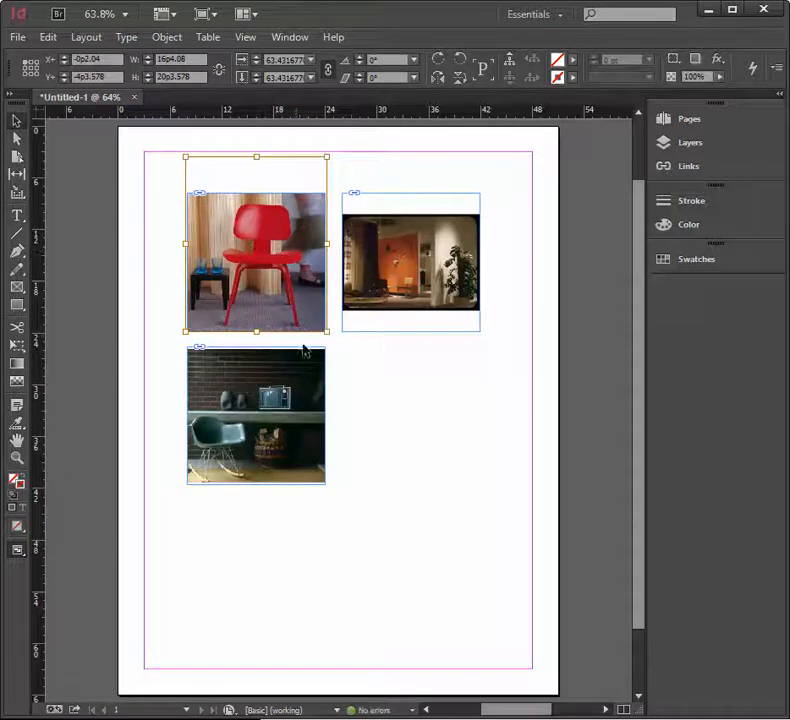
drag(324, 333, 338, 346)
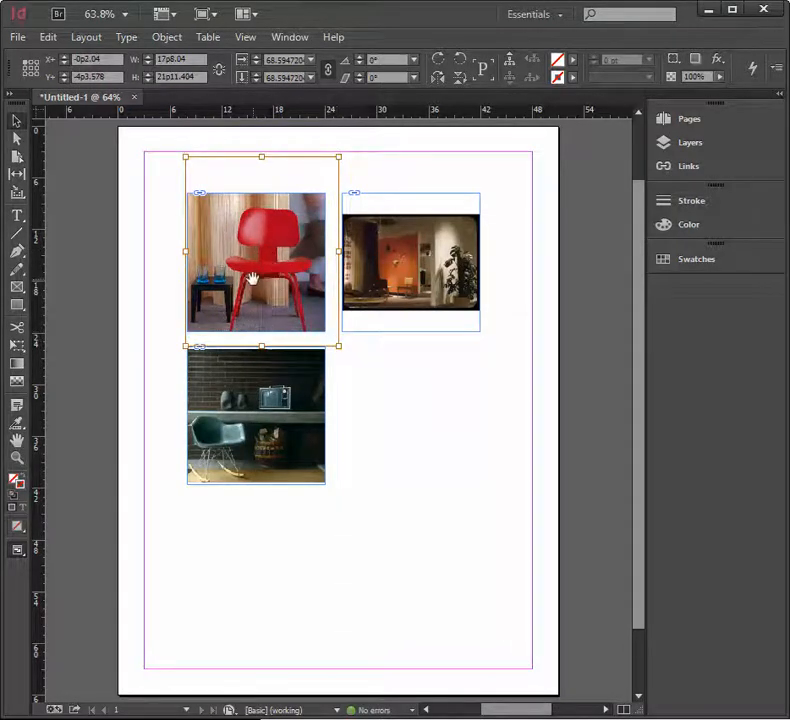
Step: Nudge the red chair image within its frame to about X -1p4, Y -5p3.6 and deselect it
key(Up)
key(Up)
key(Up)
key(Up)
key(Up)
key(Up)
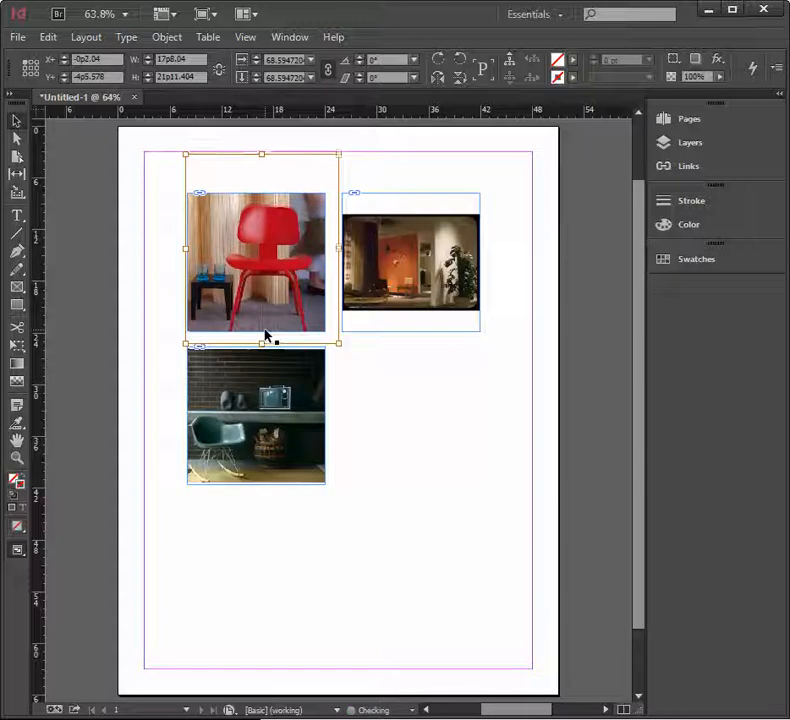
key(Left)
key(Left)
key(Left)
key(Left)
key(Left)
key(Left)
key(Left)
key(Left)
key(Left)
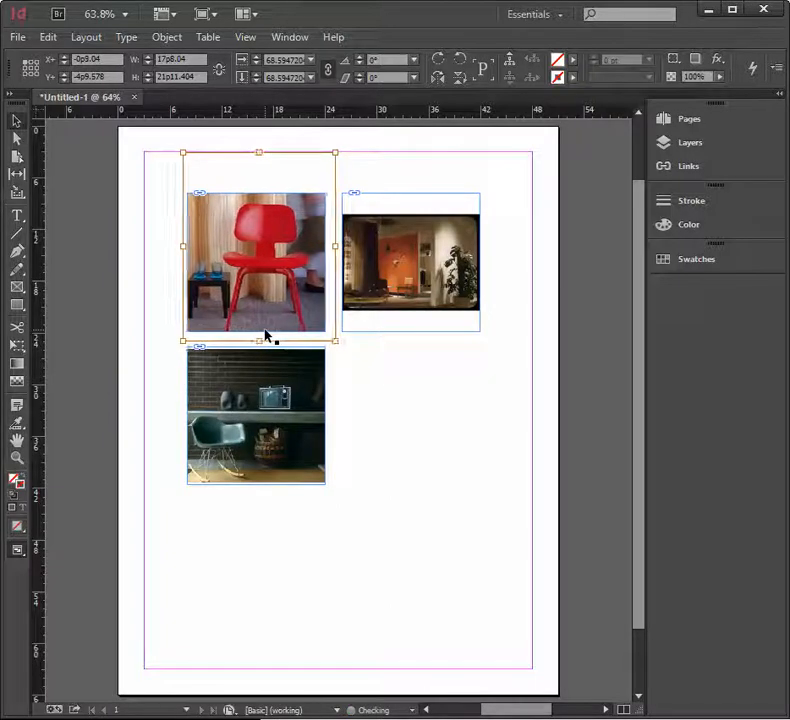
key(Left)
key(Left)
key(Up)
key(Up)
key(Up)
key(Left)
key(Left)
key(Left)
key(Left)
key(Left)
key(Left)
key(Left)
key(Left)
key(Left)
key(Left)
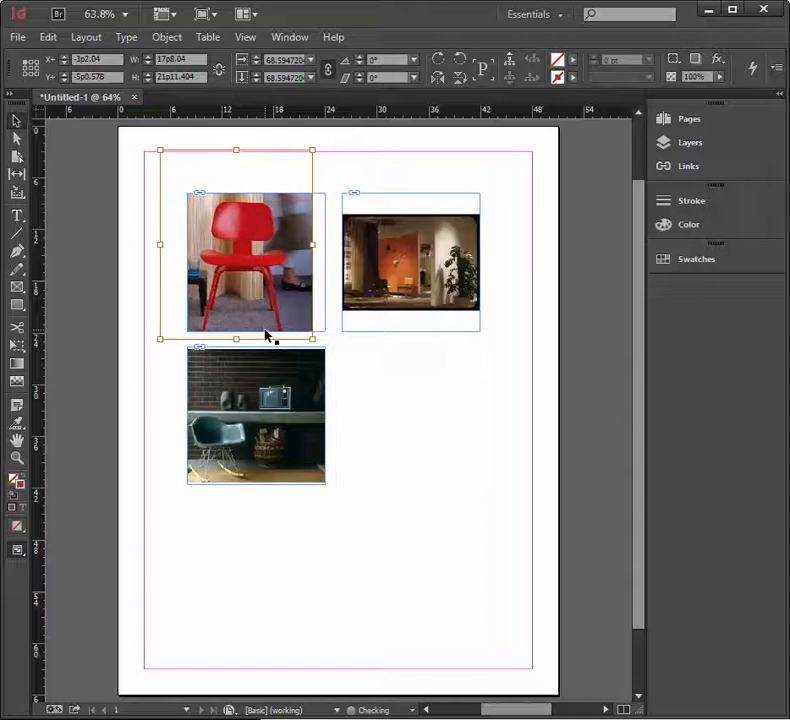
key(Right)
key(Right)
key(Right)
key(Right)
key(Right)
key(Right)
key(Right)
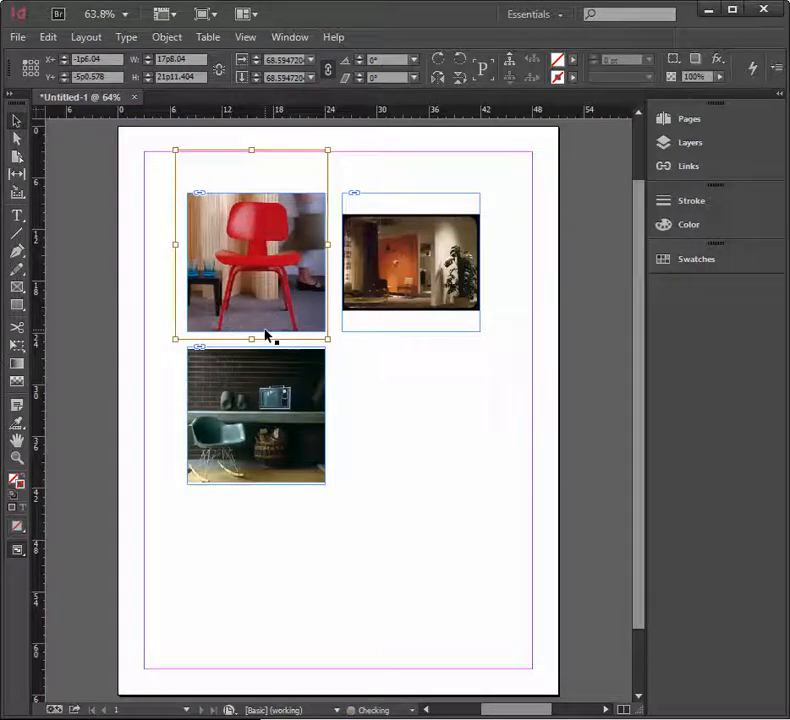
key(Up)
key(Up)
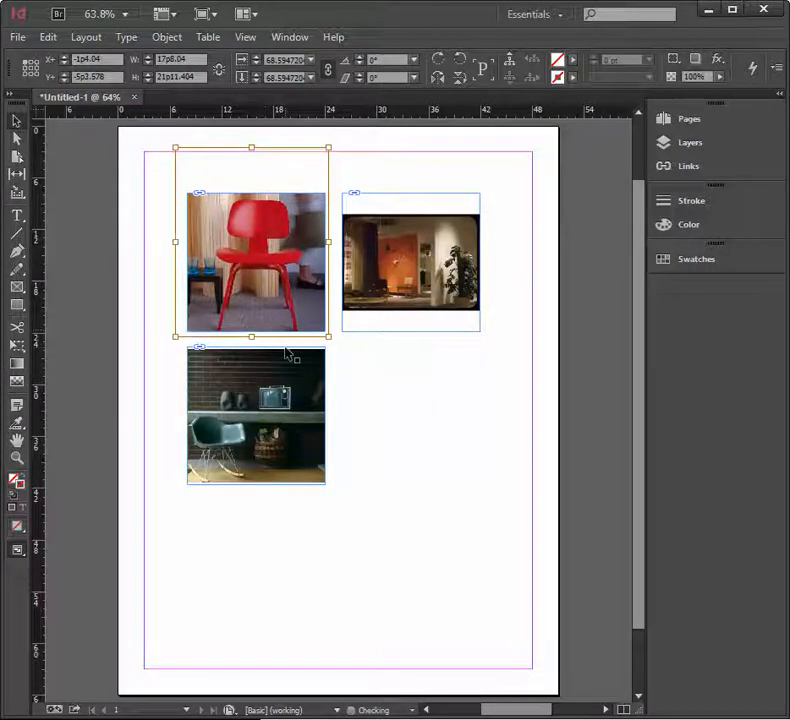
key(Up)
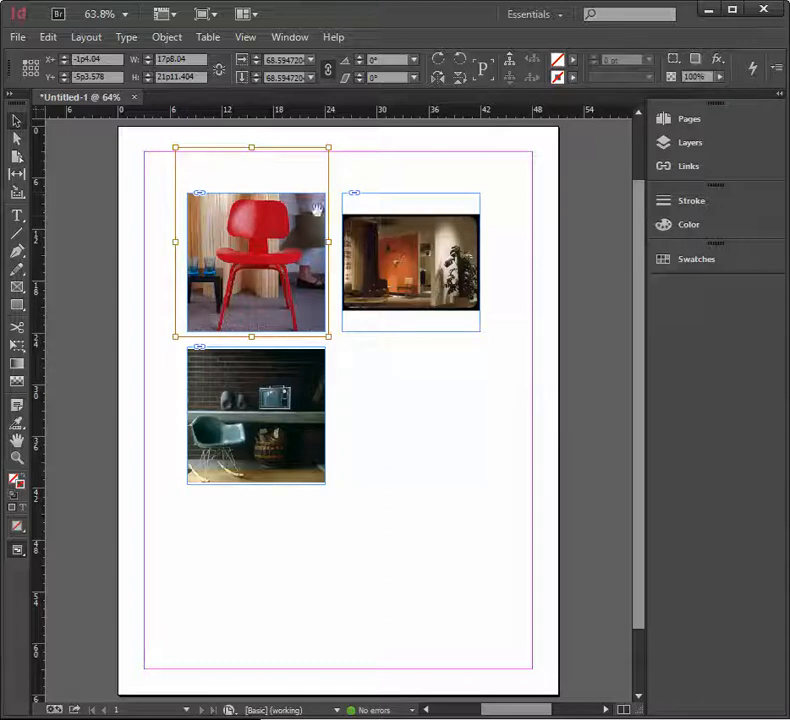
click(155, 211)
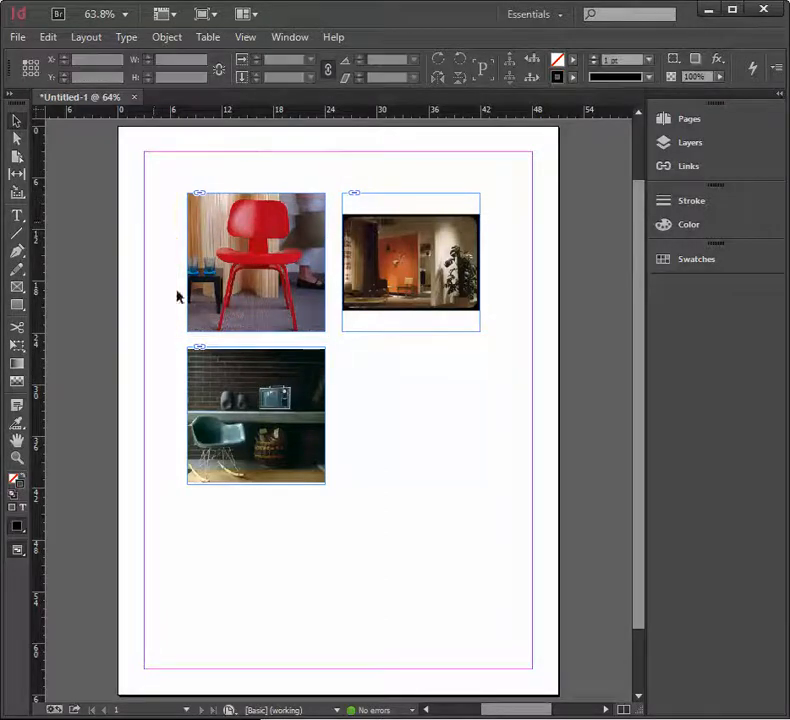
Step: Enlarge the orange-walled room image proportionally inside its frame to about 101%, undoing the first, distorted scaling
click(411, 279)
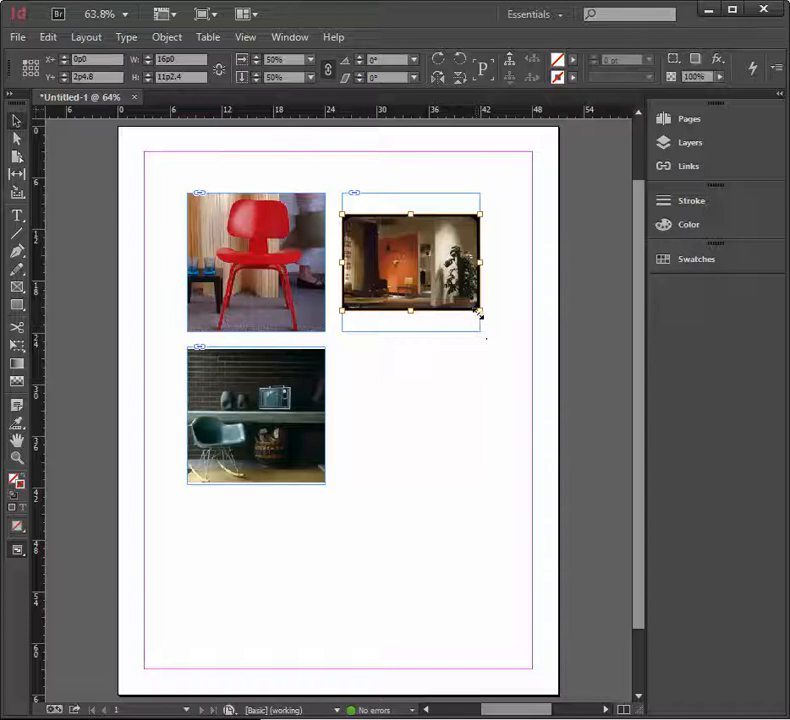
drag(478, 310, 519, 242)
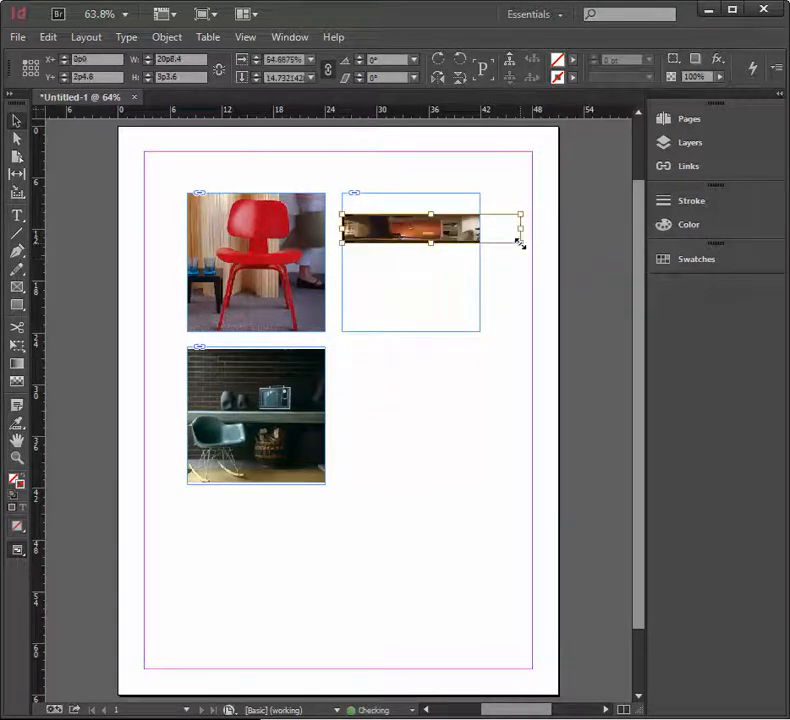
key(ctrl+z)
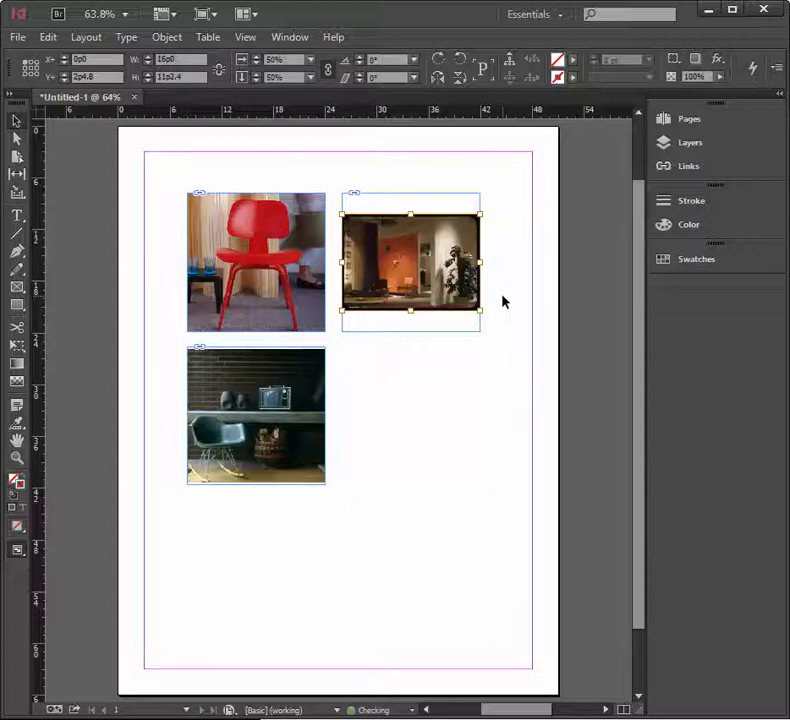
drag(480, 311, 621, 409)
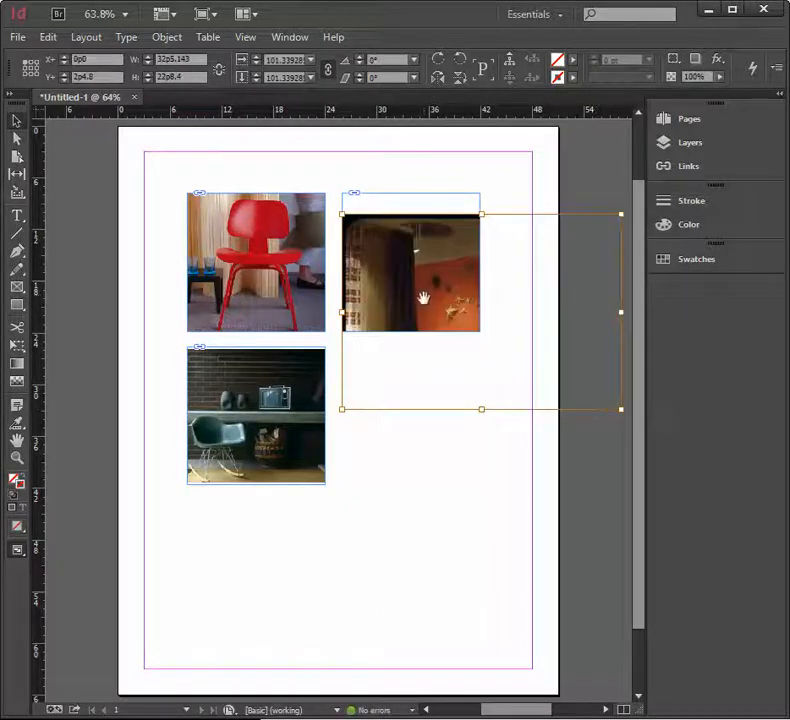
Step: Reposition the room image so the orange wall, stars and chairs fill its frame, and deselect it
drag(425, 300, 399, 245)
mouse_move(430, 279)
mouse_down()
mouse_move(423, 256)
mouse_move(420, 270)
mouse_move(419, 263)
mouse_up()
drag(570, 320, 585, 336)
key(Down)
click(437, 374)
Step: Shift the rocking chair image inside its frame and enlarge it proportionally to 68.125%
click(238, 423)
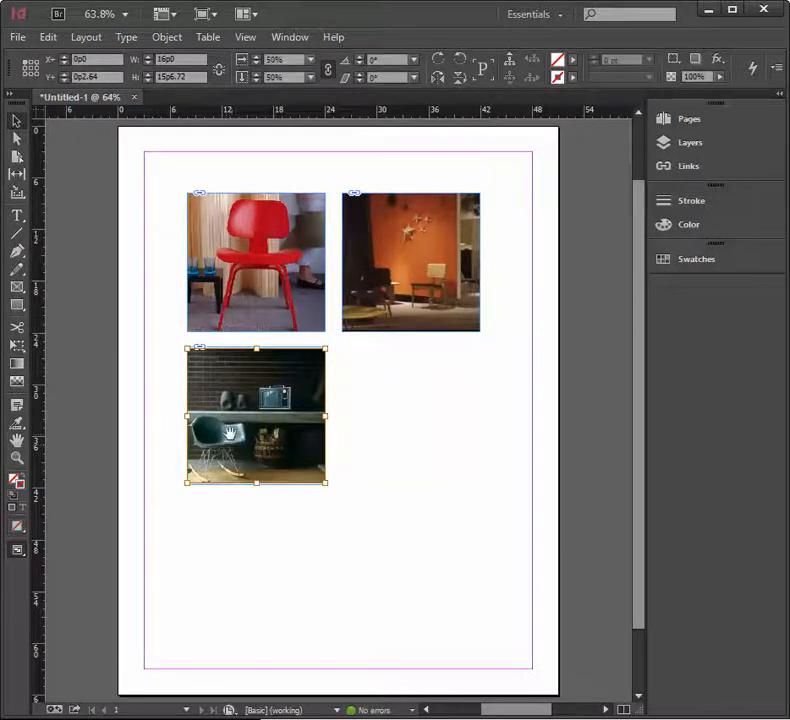
drag(250, 437, 281, 413)
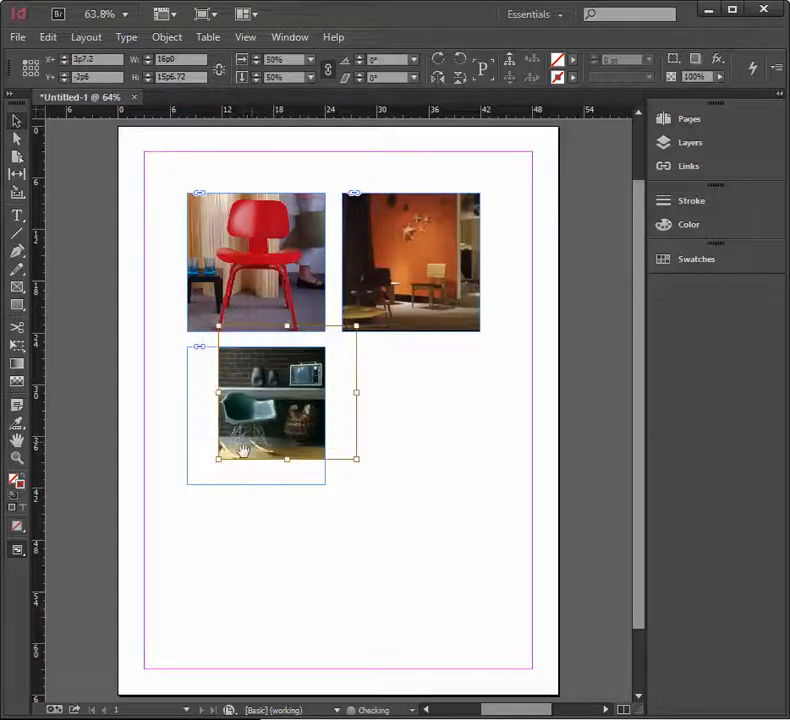
drag(223, 463, 169, 500)
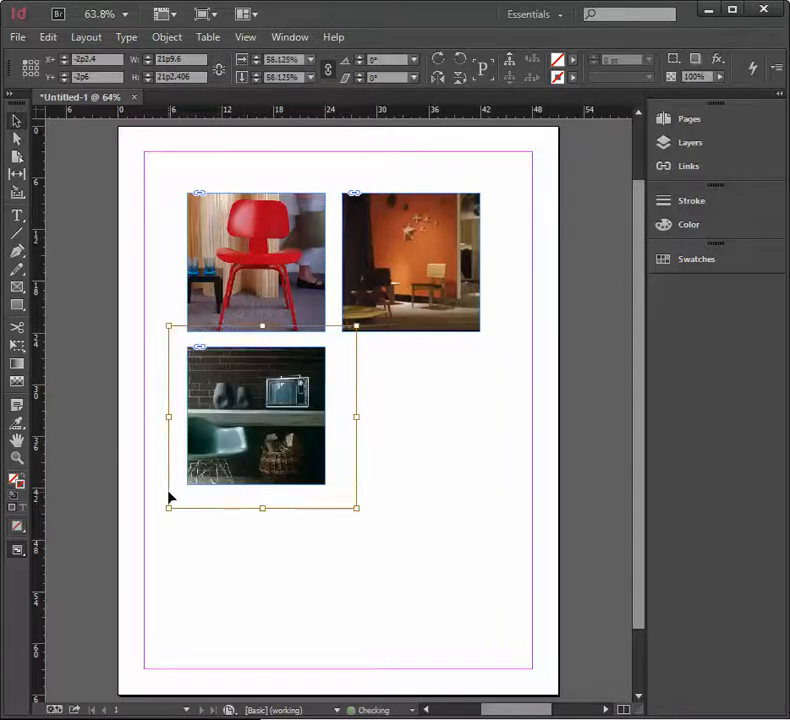
Step: Position the rocking chair image within its frame at X -0p2.4, Y -5p2.4 so the whole frame is covered
drag(247, 442, 277, 415)
key(Left)
key(Left)
key(Left)
key(Left)
key(Left)
key(Left)
key(Left)
key(Left)
key(Left)
key(Left)
key(Left)
key(Left)
key(Left)
key(Left)
key(Left)
key(Left)
key(Left)
key(Left)
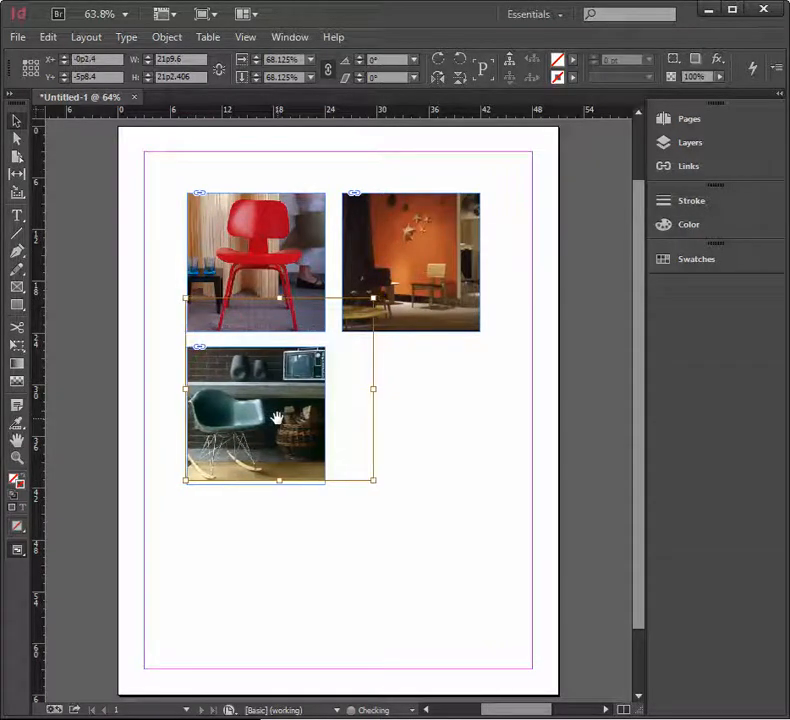
key(Down)
key(Down)
key(Down)
key(Down)
key(Down)
key(Down)
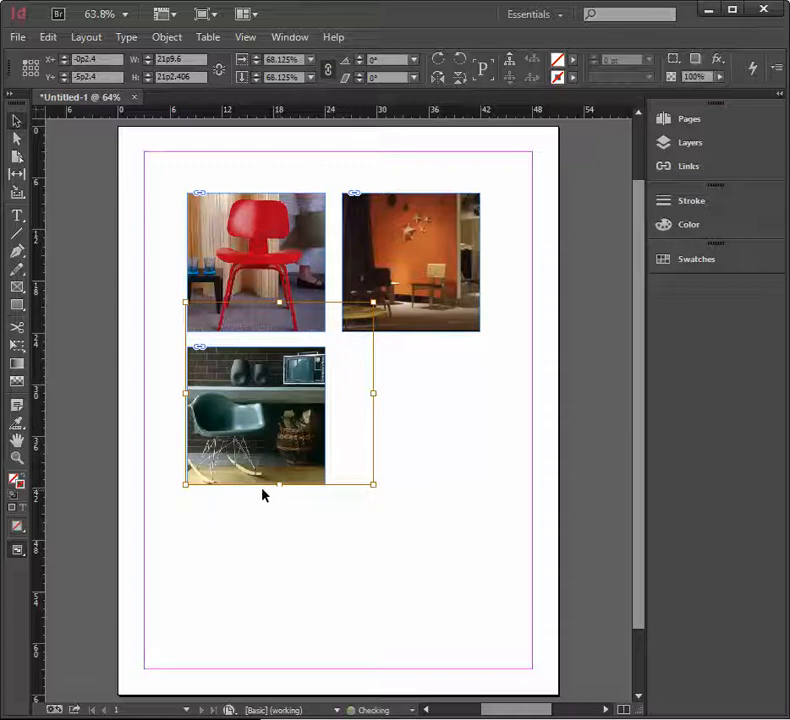
Step: Enlarge the rocking chair image proportionally to 83.75% inside its frame and nudge it to X -0p1.4, Y -10p1.75
click(279, 523)
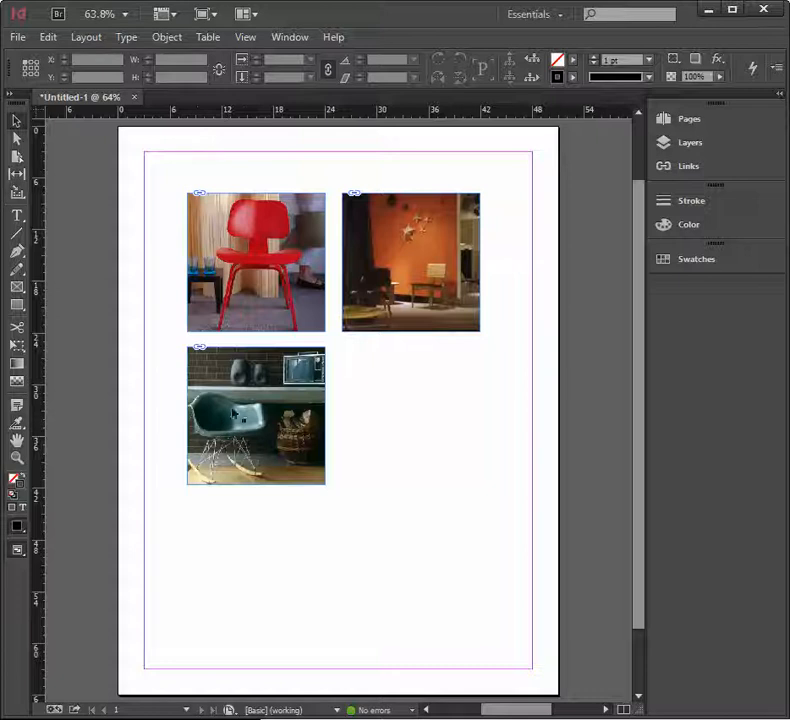
click(318, 366)
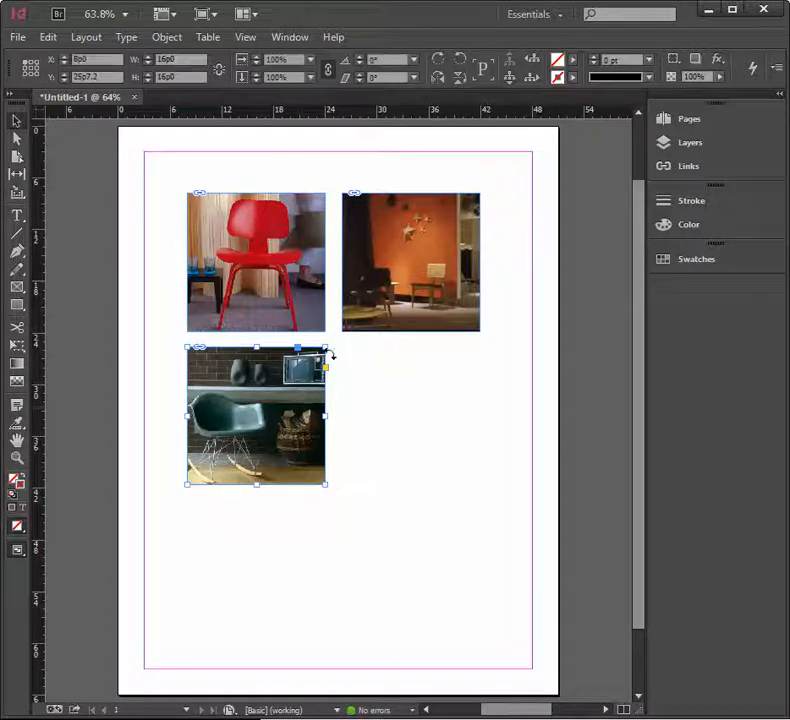
double_click(312, 366)
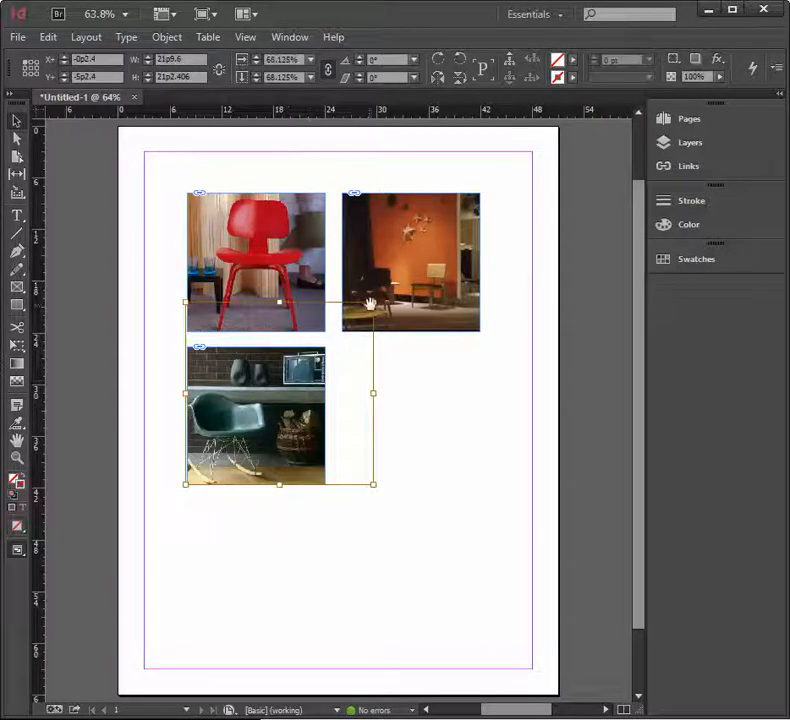
drag(373, 303, 416, 261)
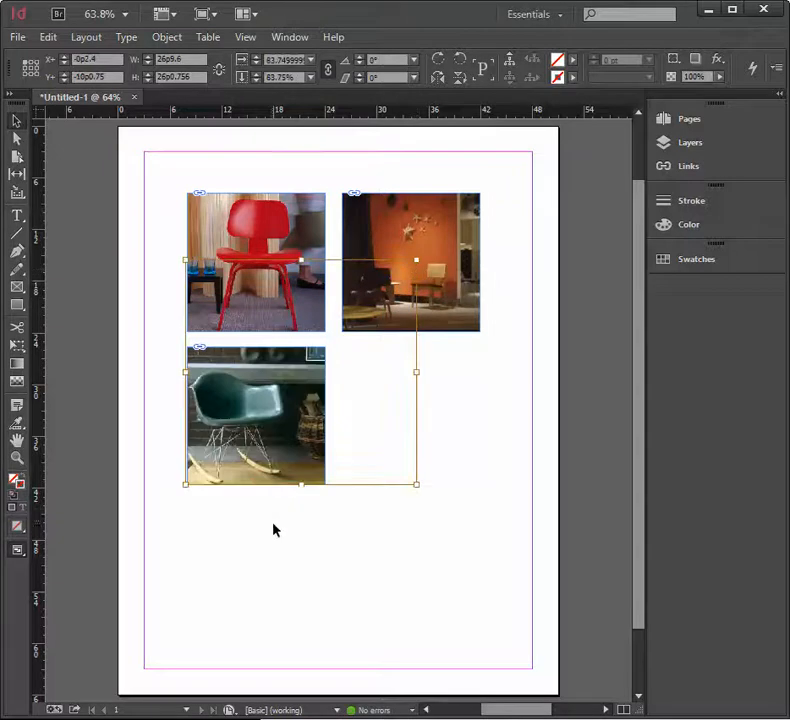
key(Right)
key(Up)
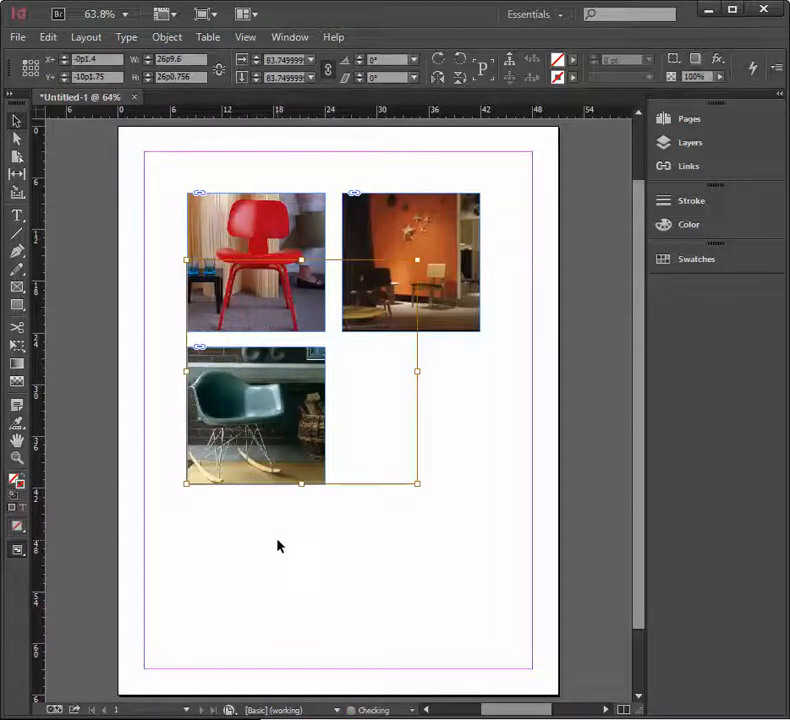
click(278, 545)
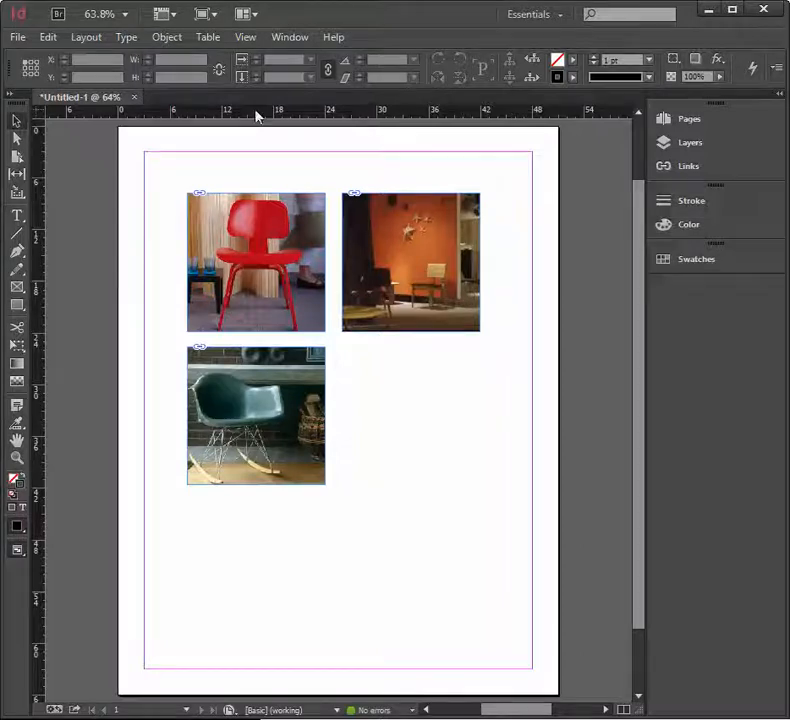
Step: Turn on Overprint Preview and switch the page to Preview screen mode to hide the margin guides
click(246, 40)
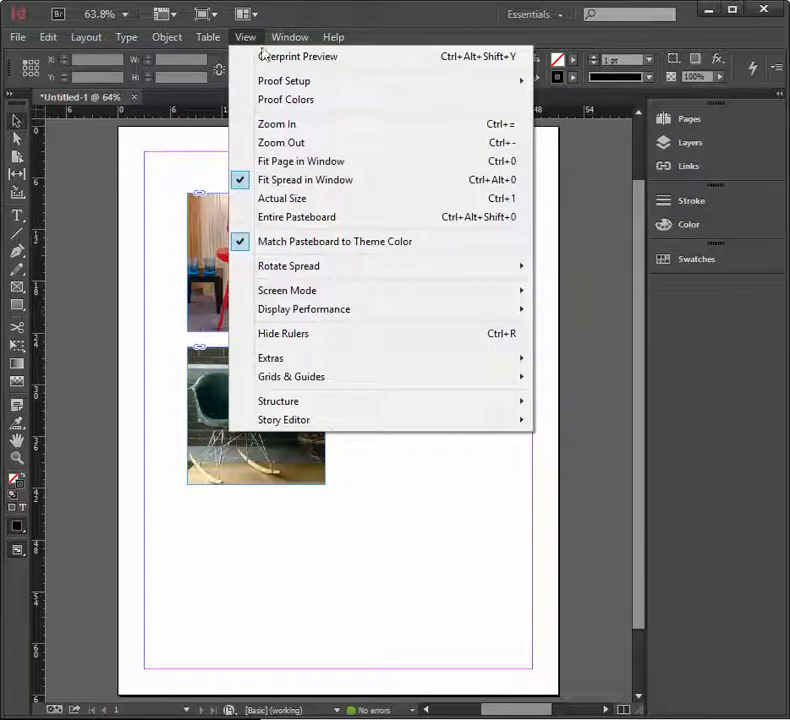
click(256, 57)
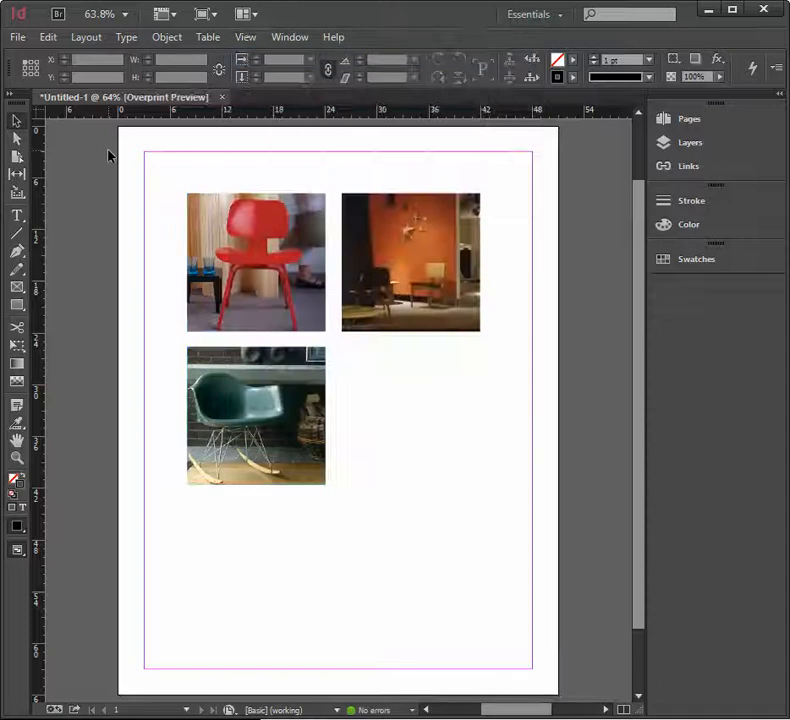
key(w)
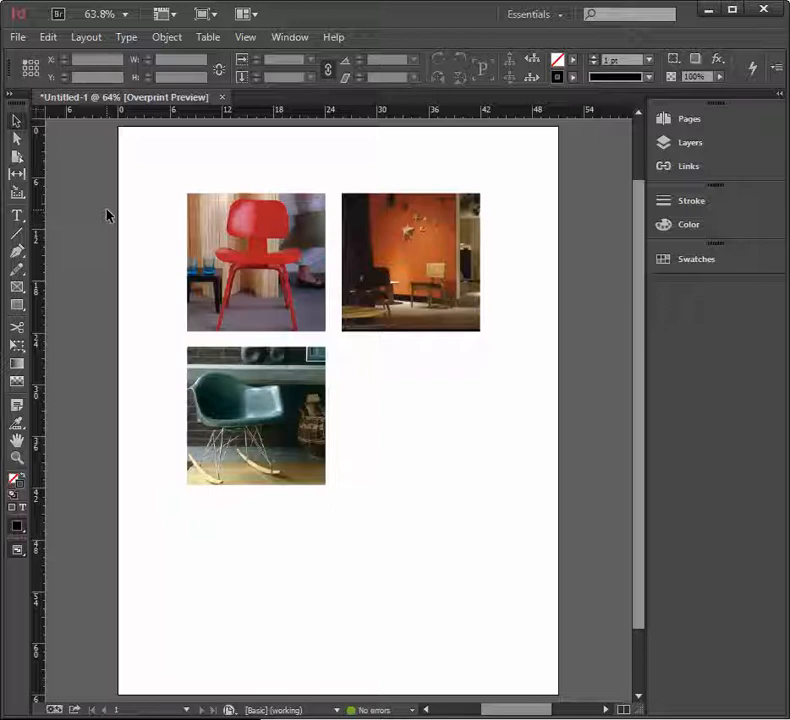
Step: Check the width and height of the red chair's frame, and deselect it
click(191, 226)
click(166, 58)
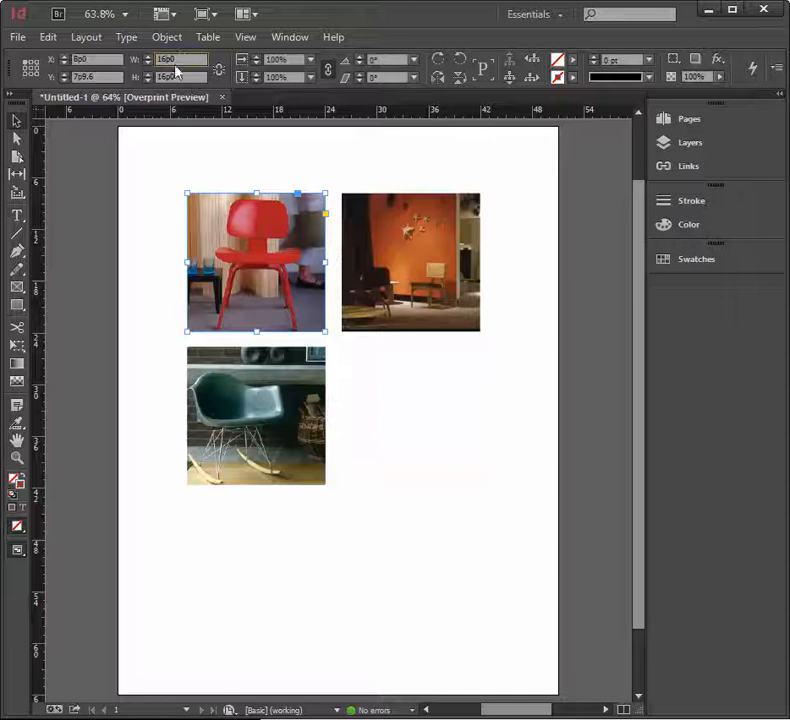
key(Tab)
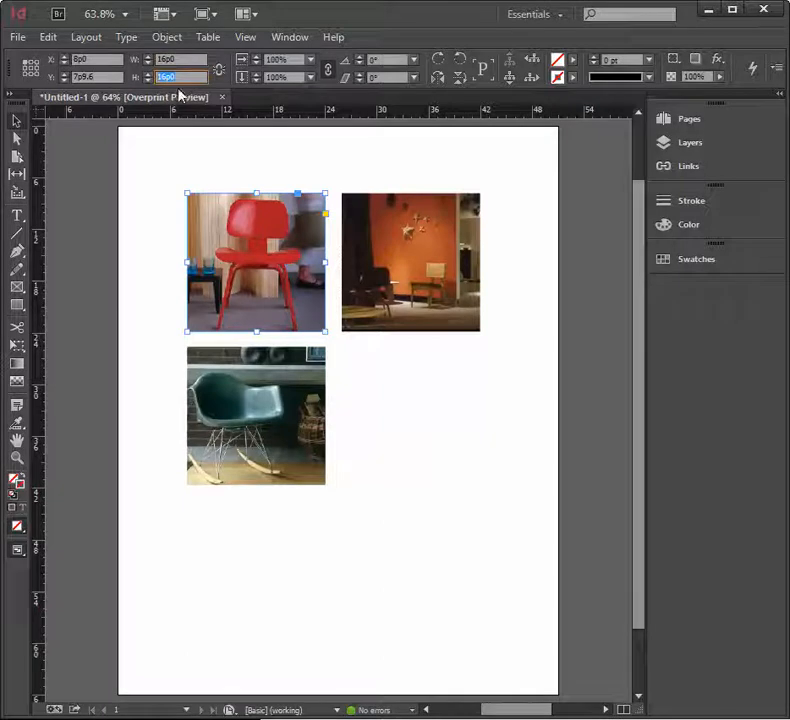
click(174, 173)
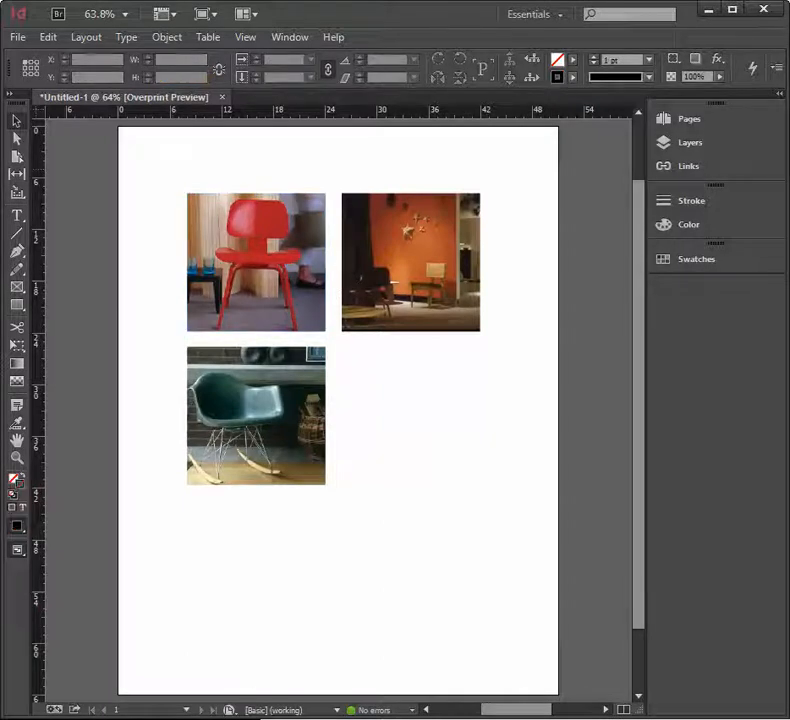